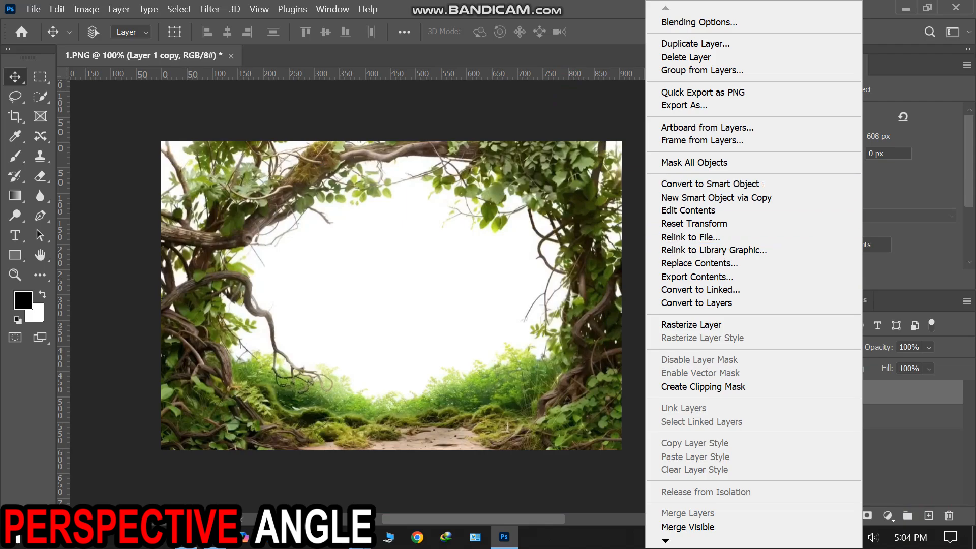
# Step: Rasterize Layer 1 copy and switch to the Background Eraser tool
pyautogui.click(679, 325)
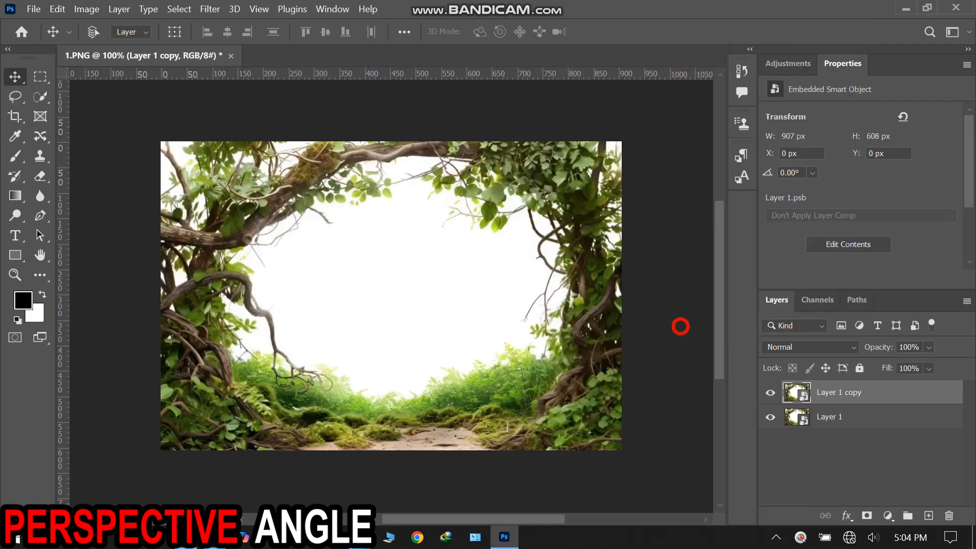
pyautogui.hotkey('ctrl', '0')
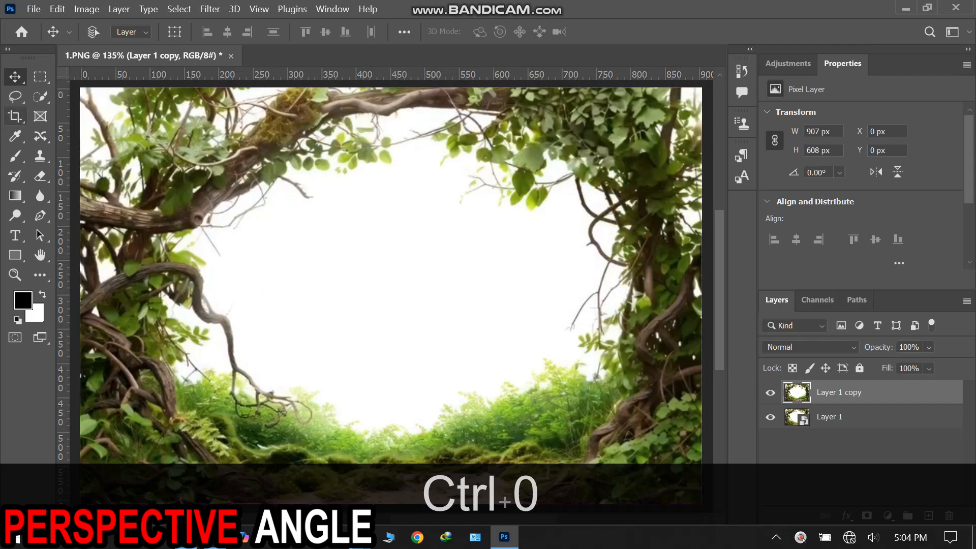
pyautogui.click(40, 175)
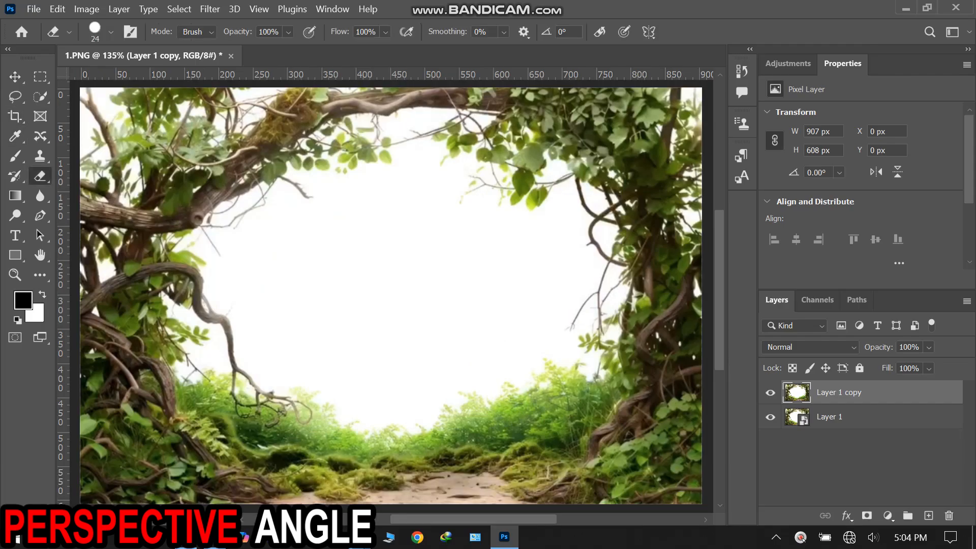
pyautogui.rightClick(40, 175)
pyautogui.click(125, 189)
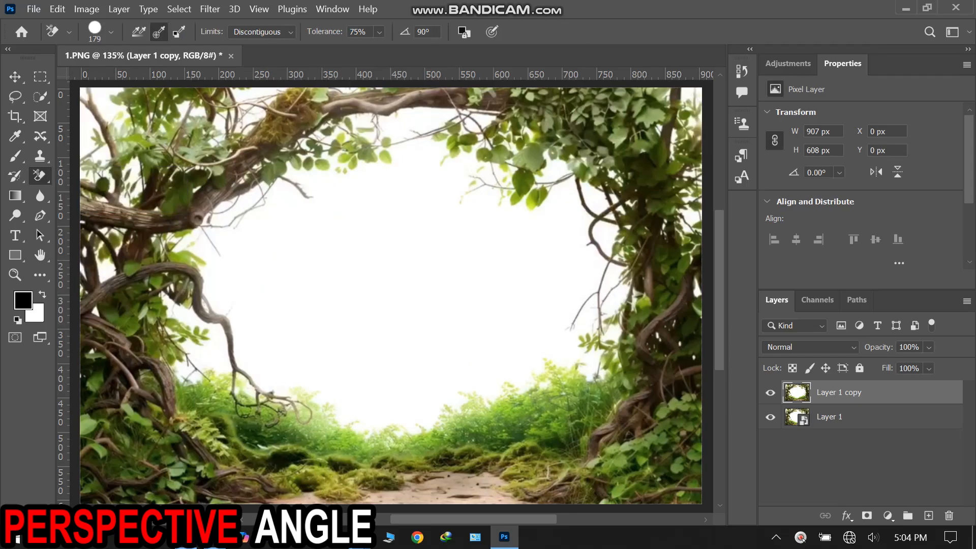
# Step: Set the Background Eraser's tolerance to 25% and reduce its brush hardness to the softest setting
pyautogui.click(358, 32)
pyautogui.write('25')
pyautogui.click(111, 32)
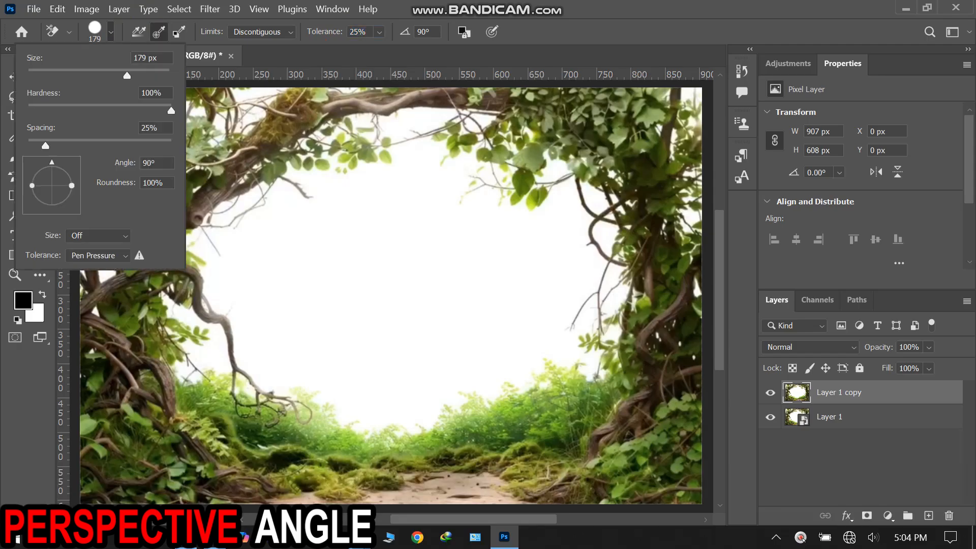
pyautogui.moveTo(171, 110); pyautogui.dragTo(31, 109)
pyautogui.press('Return')
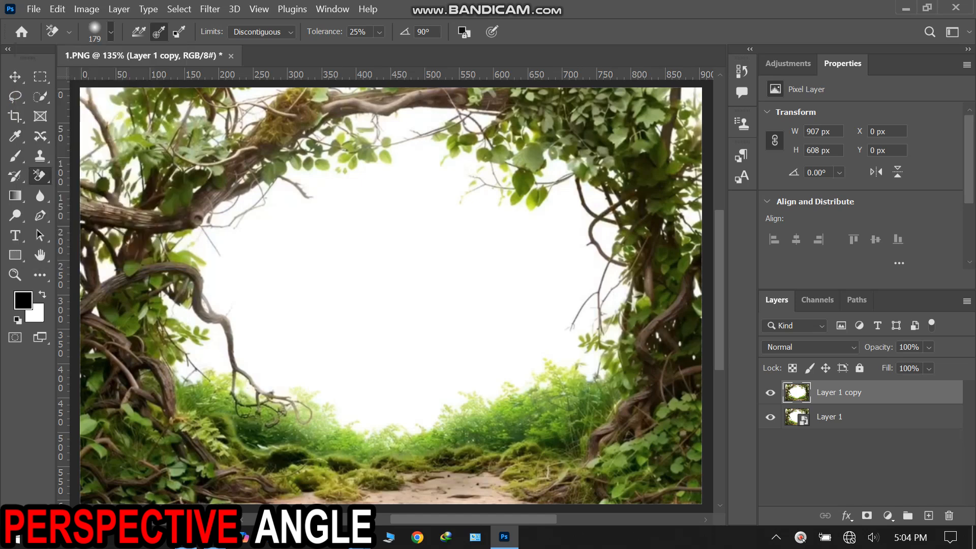
# Step: Hide Layer 1 and erase the white background inside and between the branches on Layer 1 copy
pyautogui.click(770, 417)
pyautogui.moveTo(344, 272); pyautogui.dragTo(385, 272)
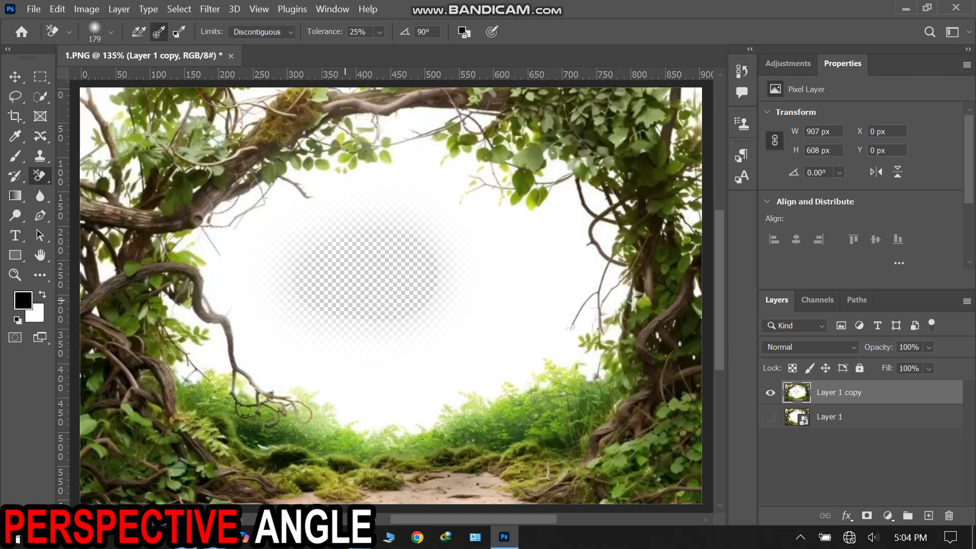
pyautogui.moveTo(497, 242)
pyautogui.mouseDown()
pyautogui.moveTo(488, 277)
pyautogui.moveTo(406, 213)
pyautogui.moveTo(315, 214)
pyautogui.moveTo(458, 163)
pyautogui.moveTo(488, 167)
pyautogui.moveTo(599, 269)
pyautogui.moveTo(666, 122)
pyautogui.moveTo(674, 219)
pyautogui.moveTo(590, 371)
pyautogui.moveTo(427, 407)
pyautogui.moveTo(350, 361)
pyautogui.moveTo(198, 351)
pyautogui.moveTo(178, 312)
pyautogui.moveTo(199, 249)
pyautogui.moveTo(275, 198)
pyautogui.moveTo(218, 122)
pyautogui.moveTo(254, 99)
pyautogui.moveTo(96, 117)
pyautogui.moveTo(104, 92)
pyautogui.mouseUp()
pyautogui.click(107, 272)
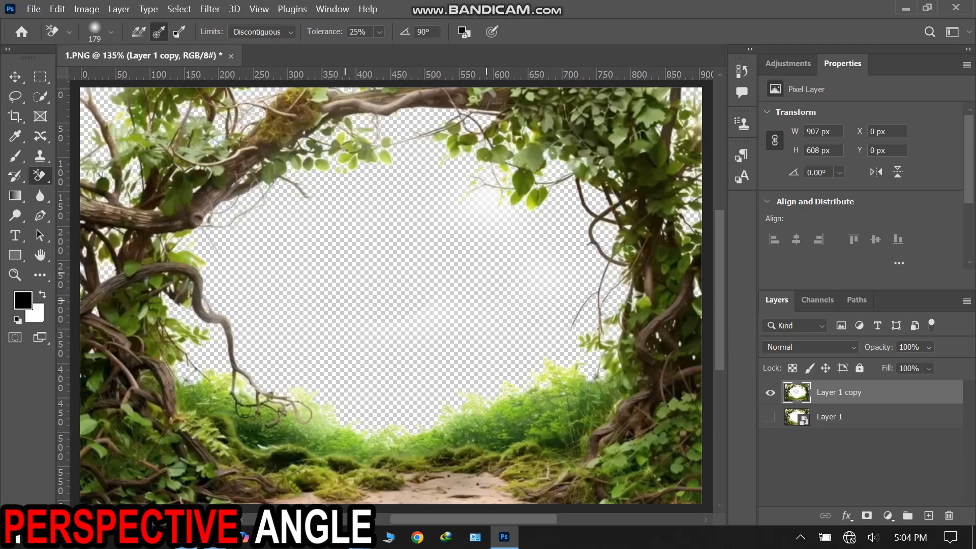
pyautogui.click(461, 253)
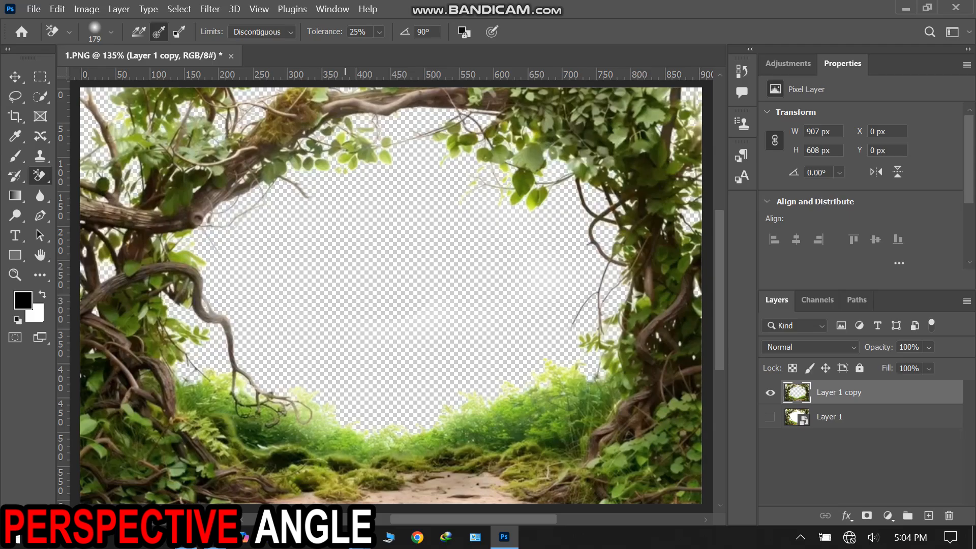
# Step: Add a black solid color fill layer between Layer 1 and Layer 1 copy
pyautogui.click(829, 417)
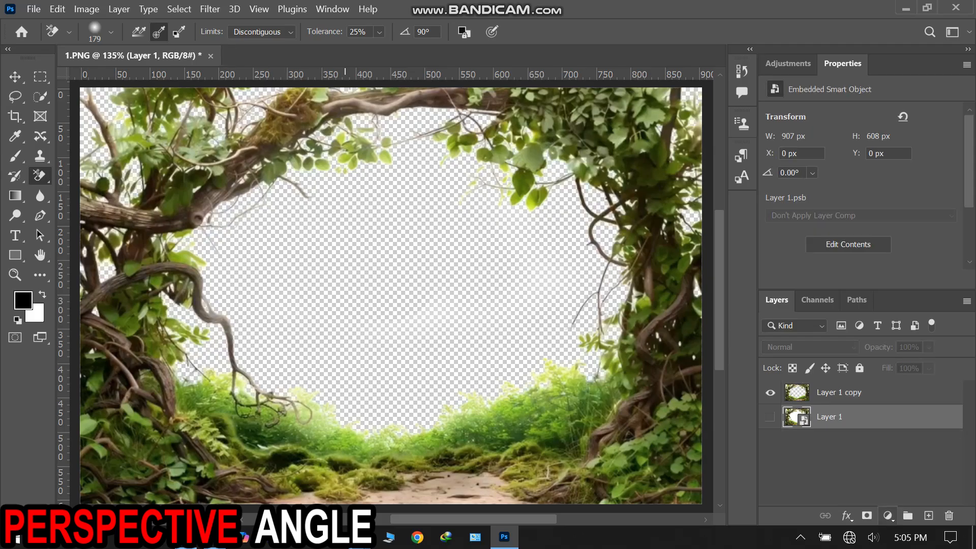
pyautogui.click(887, 515)
pyautogui.click(881, 237)
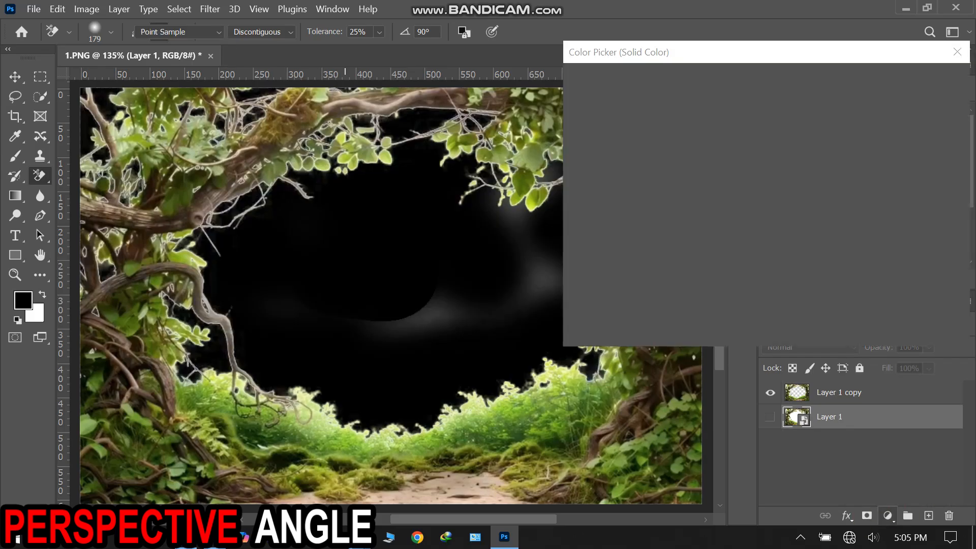
pyautogui.click(914, 81)
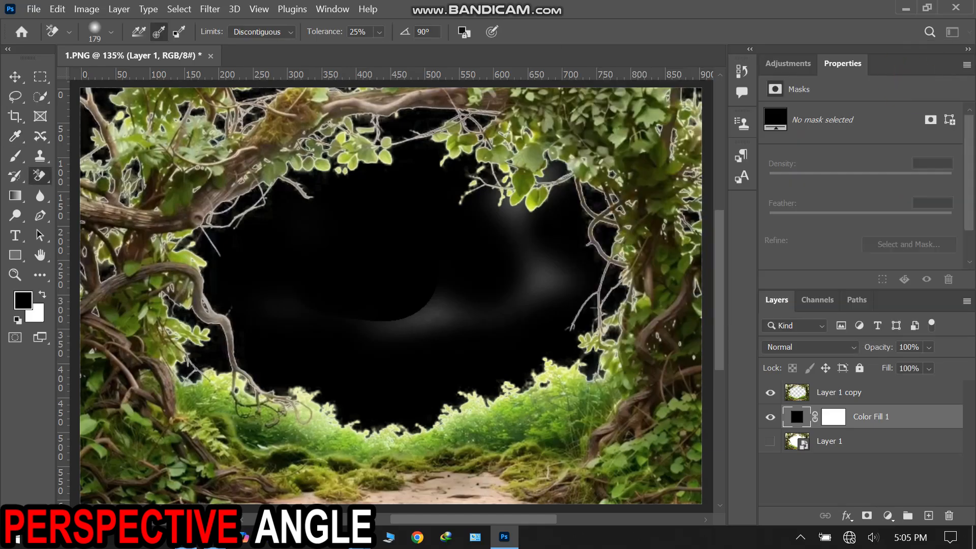
# Step: Erase the leftover white haze from the central opening and upper edge of Layer 1 copy
pyautogui.click(854, 393)
pyautogui.moveTo(500, 353); pyautogui.dragTo(412, 319)
pyautogui.moveTo(508, 300)
pyautogui.mouseDown()
pyautogui.moveTo(534, 259)
pyautogui.moveTo(544, 188)
pyautogui.mouseUp()
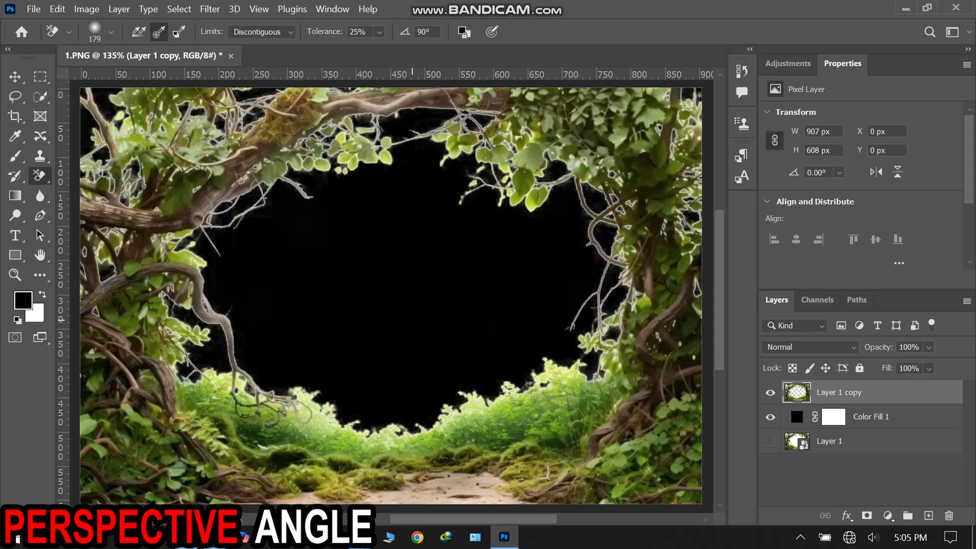
pyautogui.click(102, 86)
# Step: Place the lake image 2.PNG as an embedded object directly above the Color Fill 1 layer
pyautogui.click(836, 414)
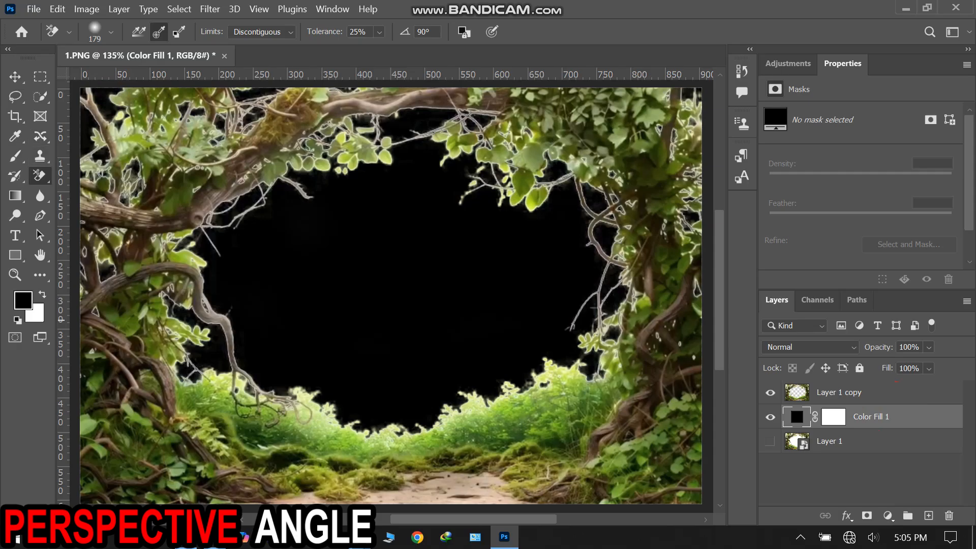
pyautogui.rightClick(40, 175)
pyautogui.click(107, 173)
pyautogui.click(18, 77)
pyautogui.click(33, 9)
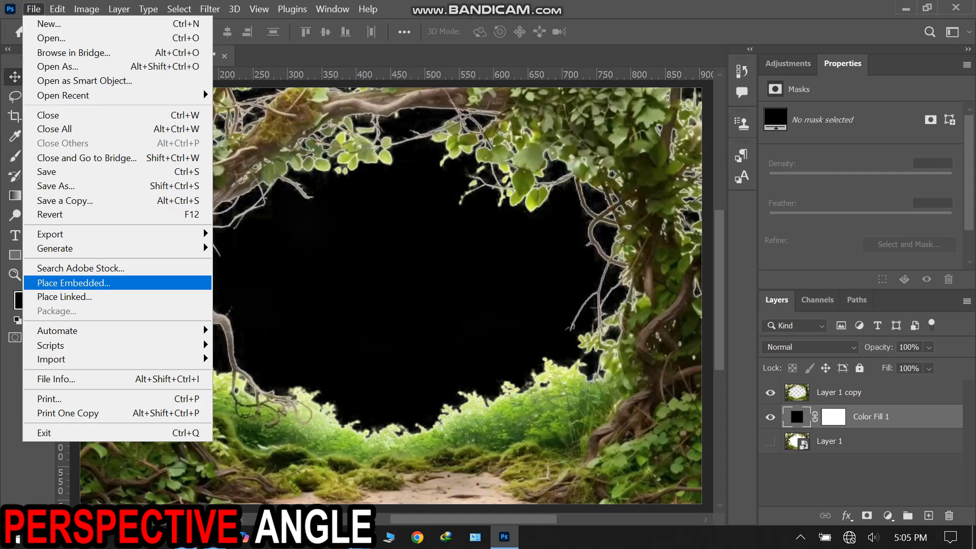
pyautogui.click(74, 283)
pyautogui.click(269, 127)
pyautogui.doubleClick(269, 128)
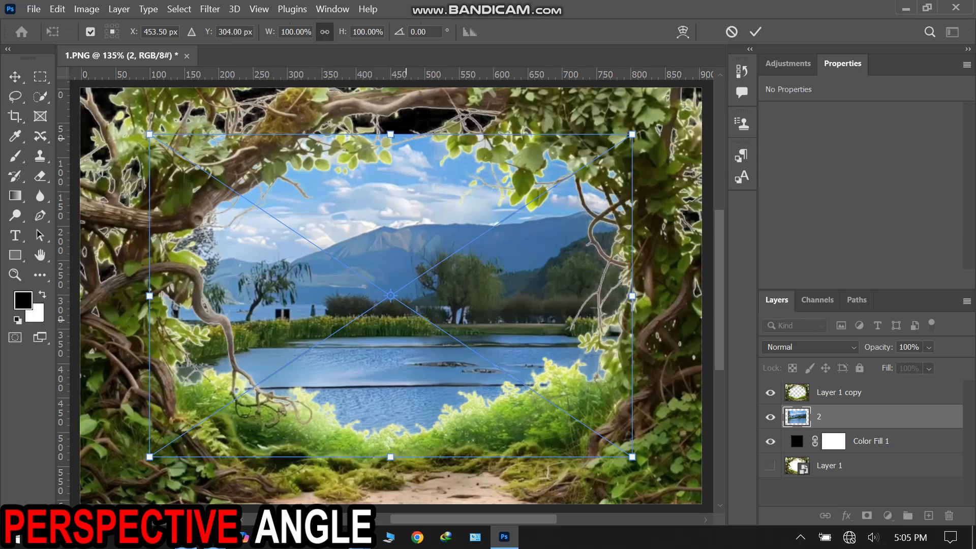
# Step: Scale the placed lake image to about 129% so it fills the whole canvas height and width
pyautogui.moveTo(390, 134); pyautogui.dragTo(392, 88)
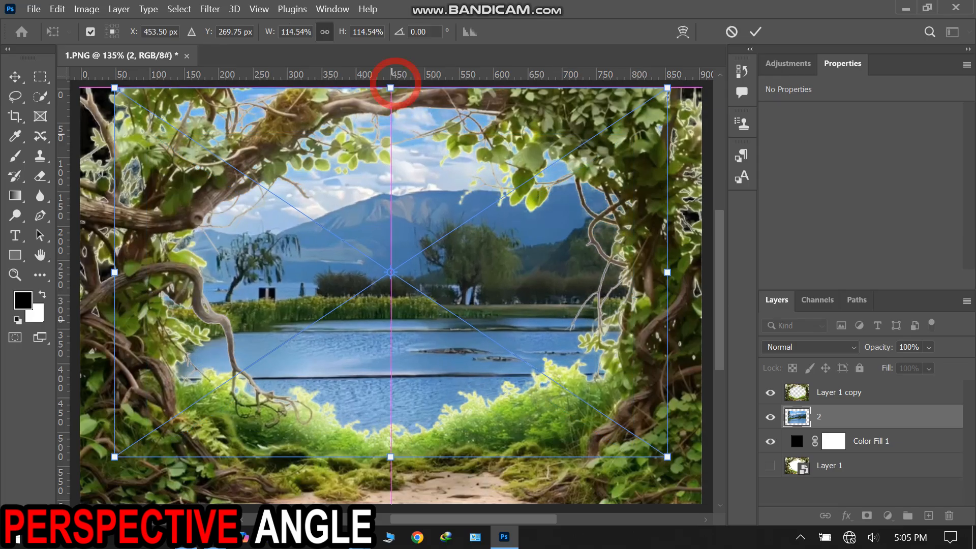
pyautogui.moveTo(390, 456); pyautogui.dragTo(390, 503)
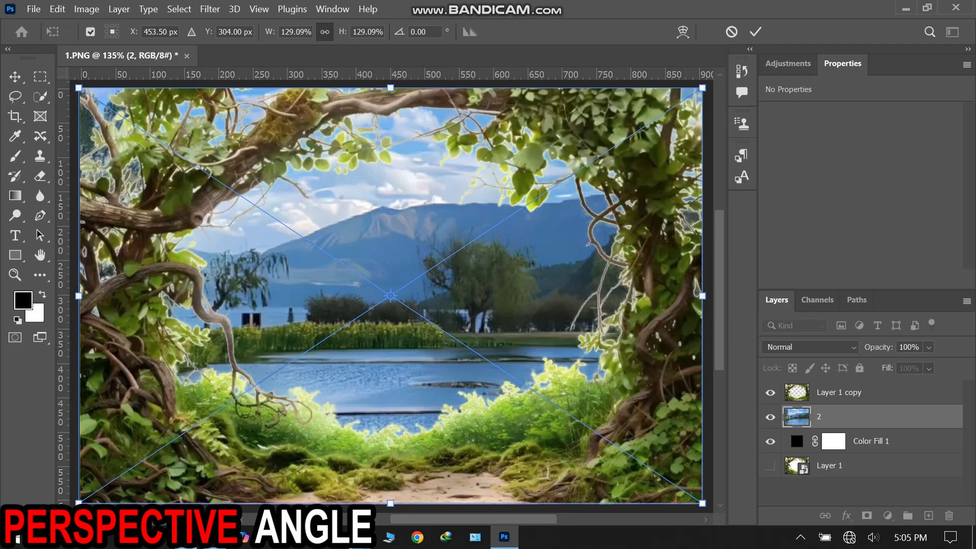
pyautogui.press('Return')
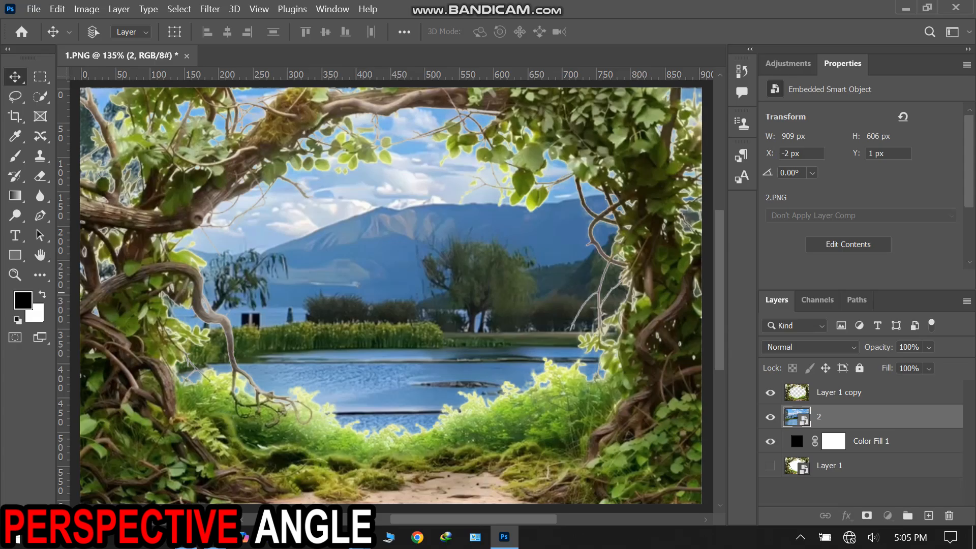
# Step: Start a Match Color adjustment on Layer 1 copy with 1.PNG as source and Merged as the source layer
pyautogui.click(854, 394)
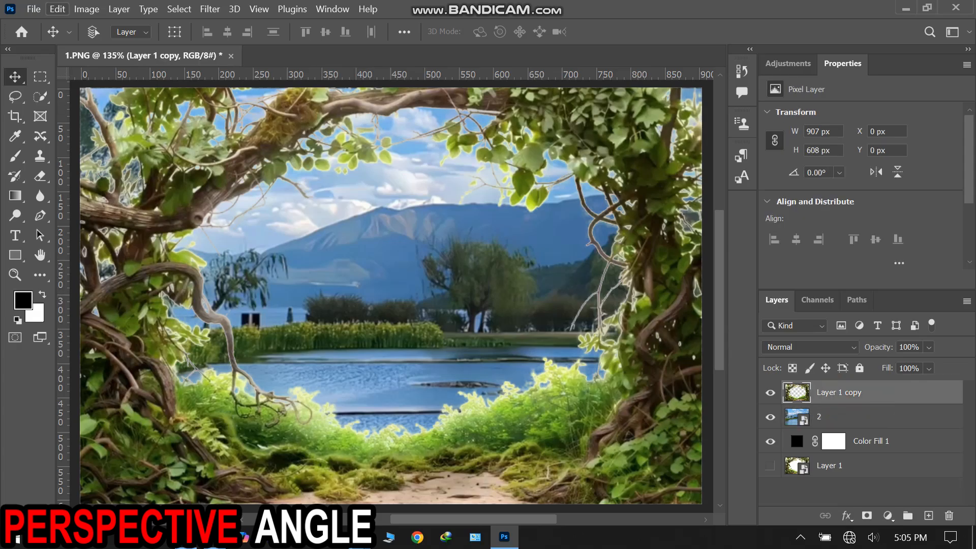
pyautogui.click(86, 9)
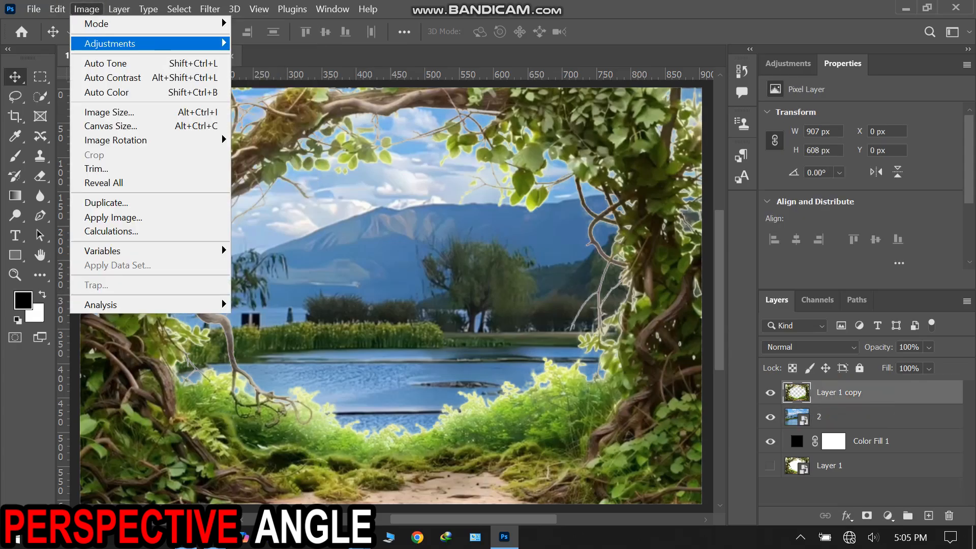
pyautogui.moveTo(110, 44)
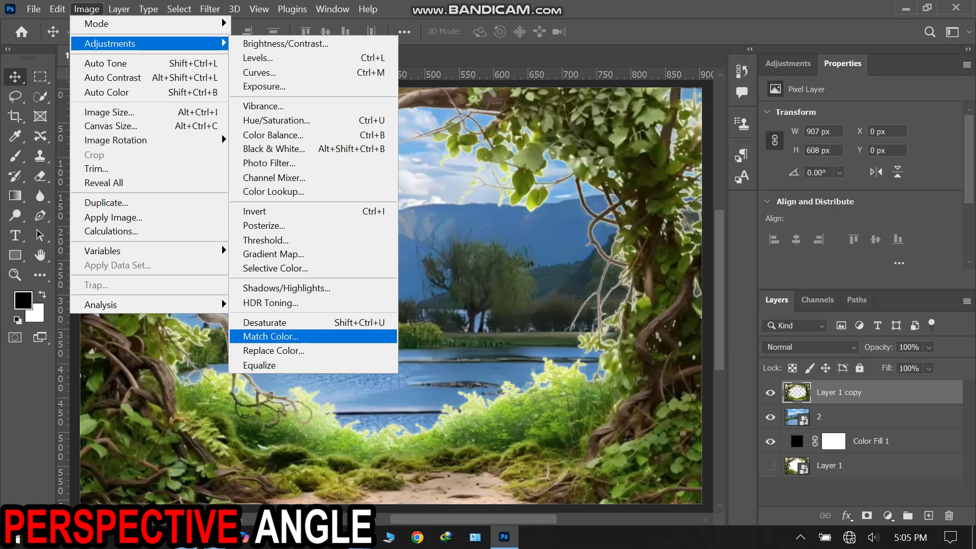
pyautogui.press('Return')
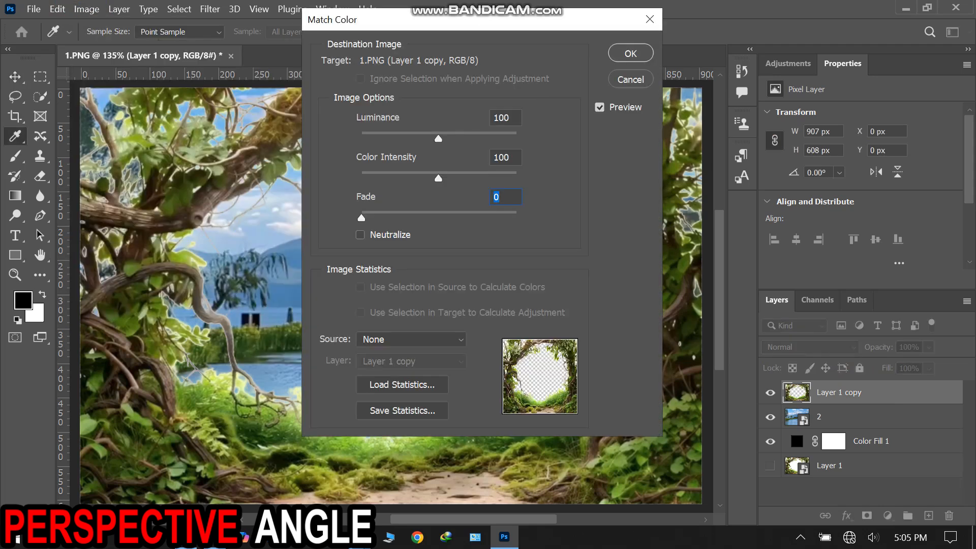
pyautogui.click(411, 339)
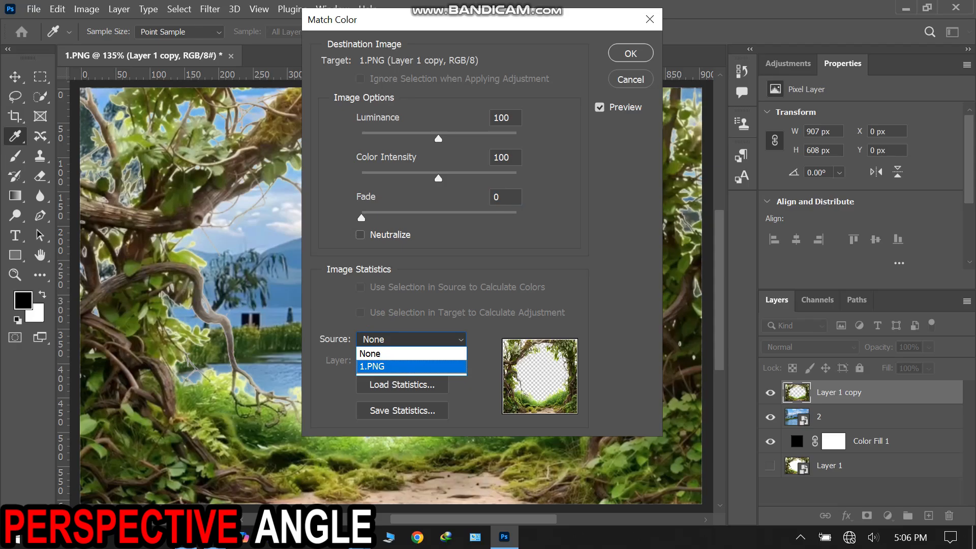
pyautogui.press('Return')
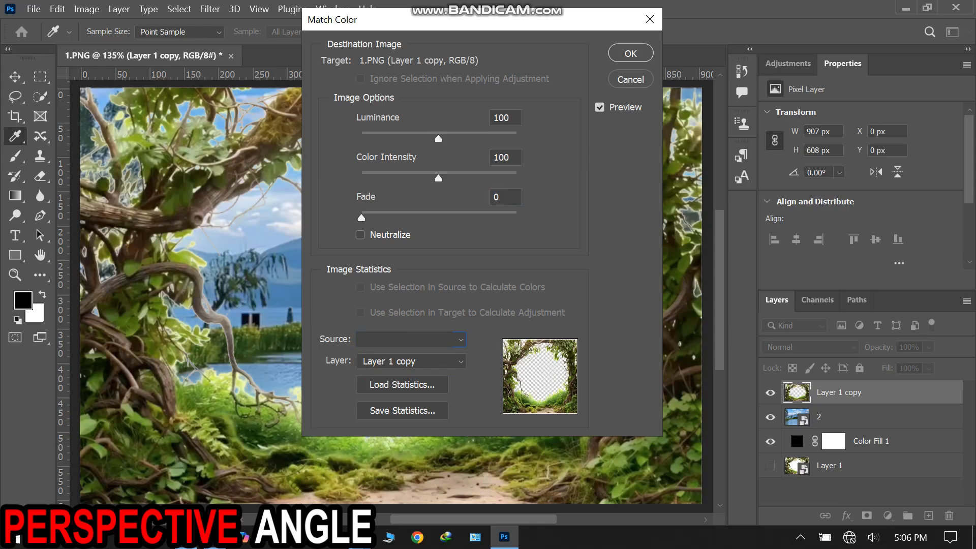
pyautogui.click(401, 361)
pyautogui.click(382, 374)
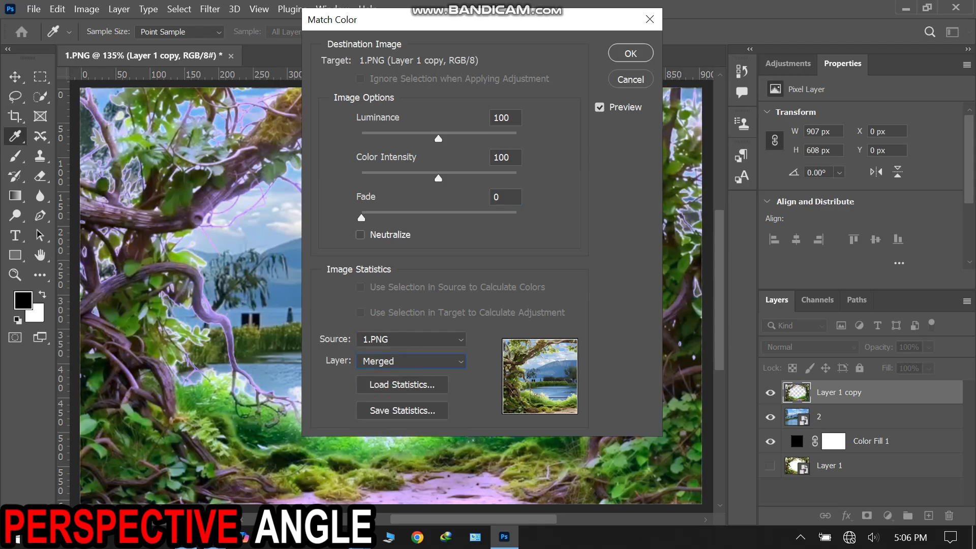
# Step: Set the Match Color fade to 50 and apply the adjustment
pyautogui.moveTo(362, 217); pyautogui.dragTo(426, 218)
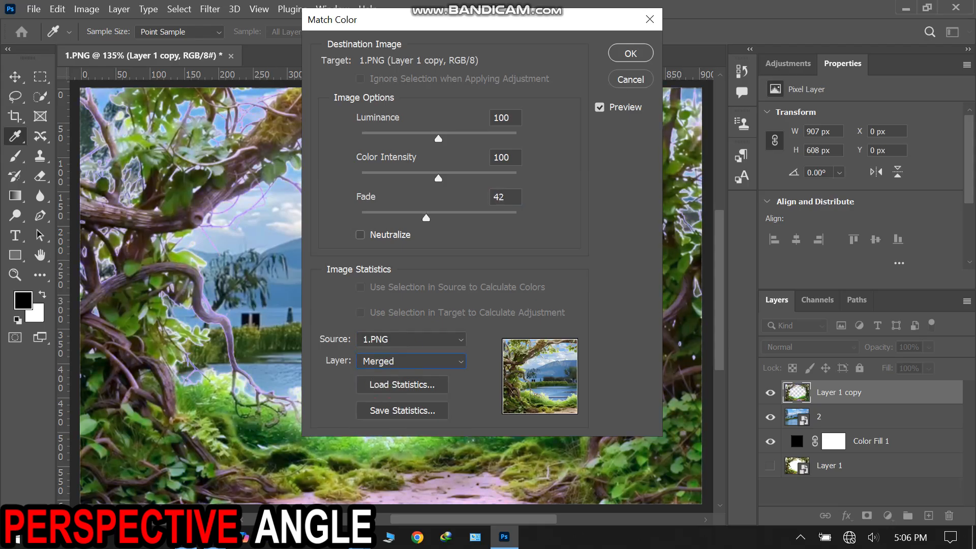
pyautogui.click(426, 218)
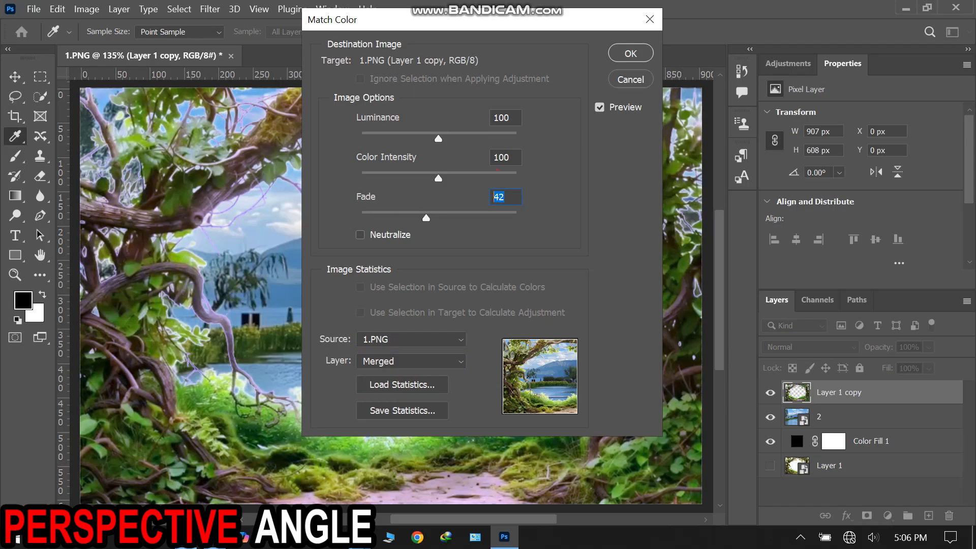
pyautogui.write('50')
pyautogui.press('Return')
pyautogui.press('v')
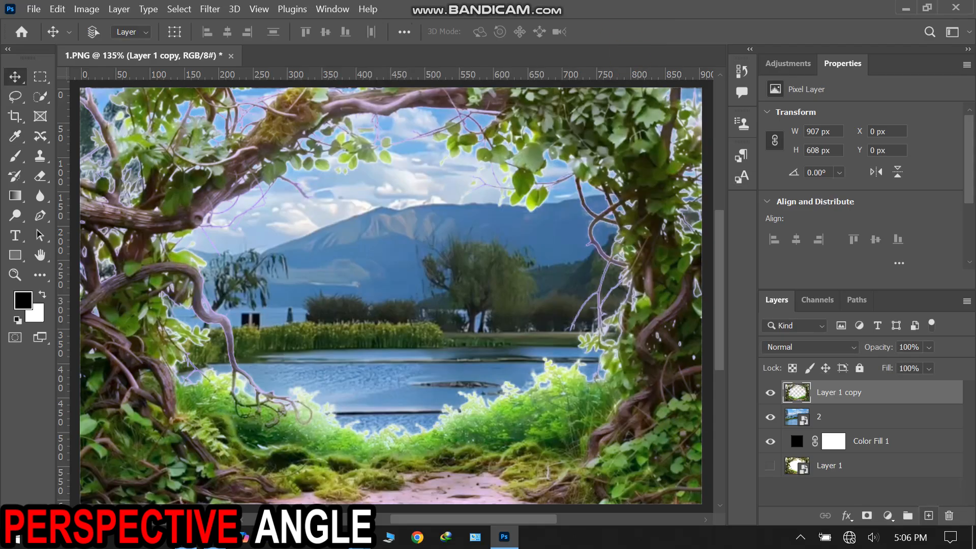
# Step: Add a new empty layer above Layer 1 copy and clip it to that layer
pyautogui.click(928, 515)
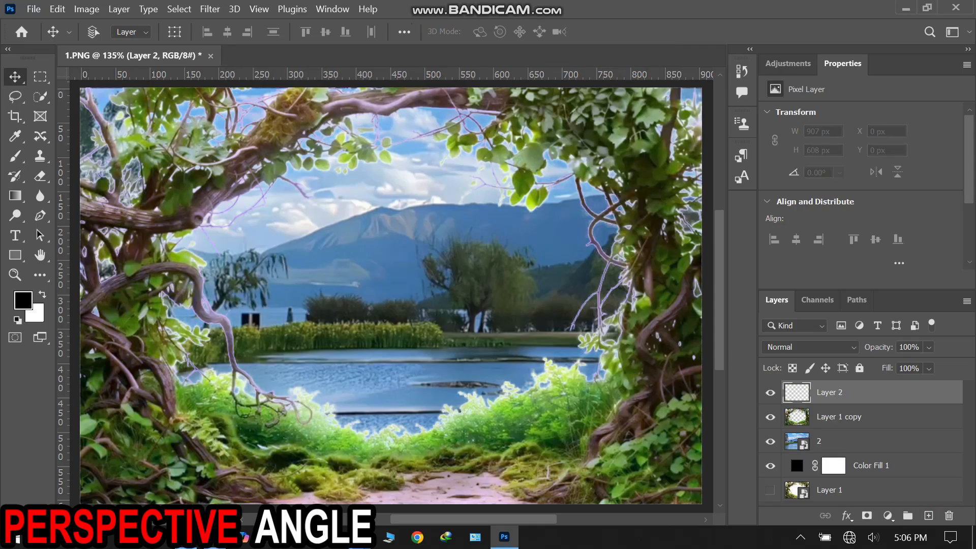
pyautogui.rightClick(859, 394)
pyautogui.click(691, 321)
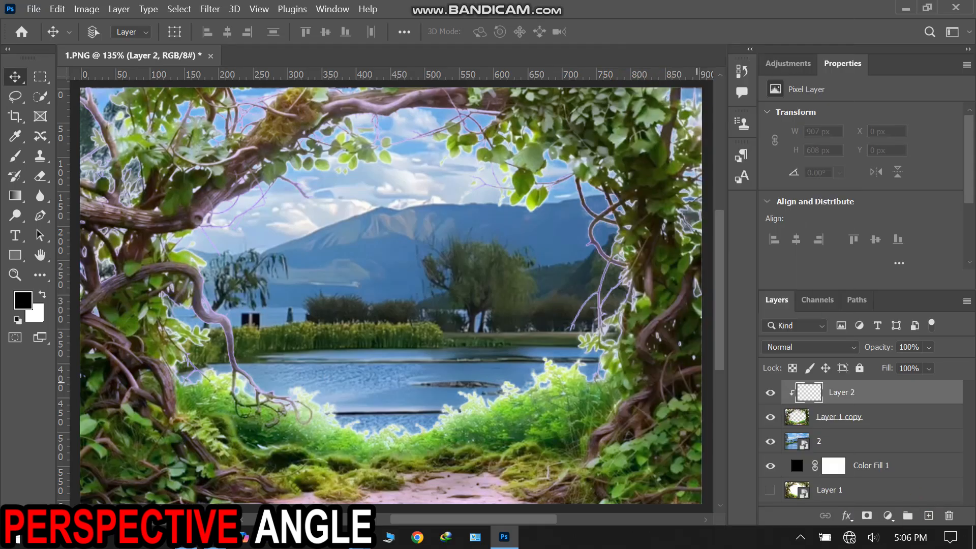
# Step: Paint soft black shading over the branches, foliage and ground on Layer 2 with the Brush at 20% flow
pyautogui.press('b')
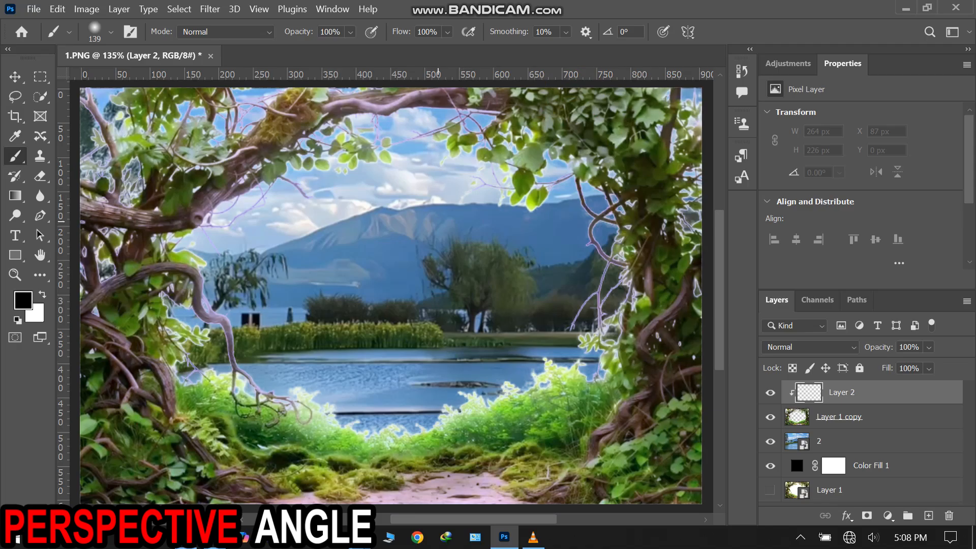
pyautogui.click(427, 31)
pyautogui.write('20')
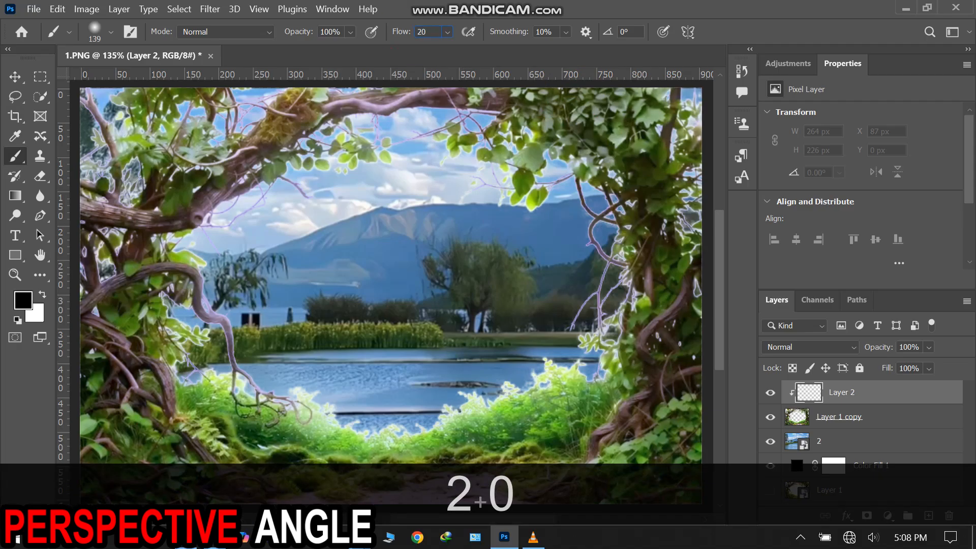
pyautogui.click(295, 123)
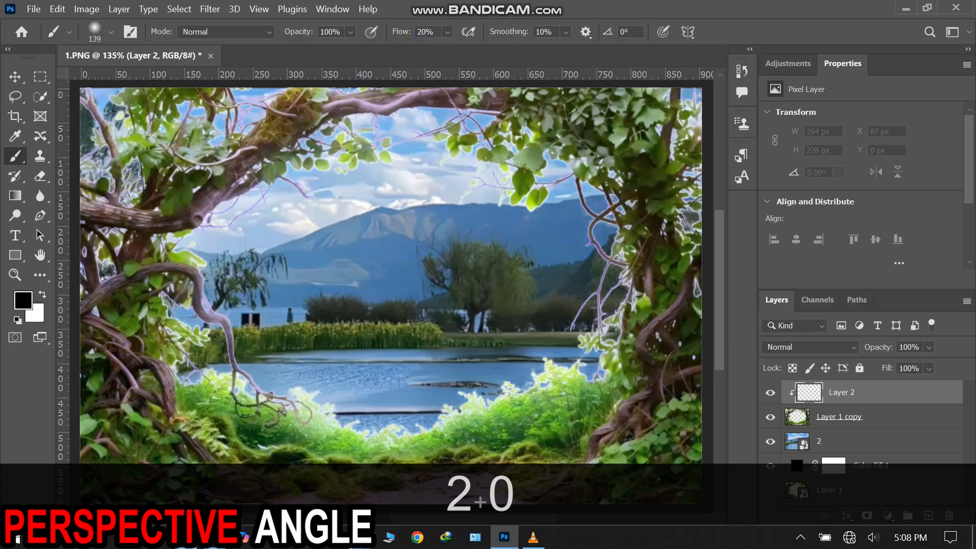
pyautogui.moveTo(285, 119)
pyautogui.mouseDown()
pyautogui.moveTo(113, 113)
pyautogui.moveTo(458, 96)
pyautogui.moveTo(673, 127)
pyautogui.moveTo(688, 315)
pyautogui.moveTo(676, 488)
pyautogui.moveTo(249, 475)
pyautogui.moveTo(97, 356)
pyautogui.moveTo(86, 104)
pyautogui.moveTo(102, 244)
pyautogui.moveTo(386, 102)
pyautogui.moveTo(661, 132)
pyautogui.moveTo(488, 157)
pyautogui.moveTo(610, 229)
pyautogui.moveTo(305, 458)
pyautogui.moveTo(355, 419)
pyautogui.moveTo(168, 259)
pyautogui.moveTo(427, 99)
pyautogui.moveTo(356, 127)
pyautogui.moveTo(697, 218)
pyautogui.mouseUp()
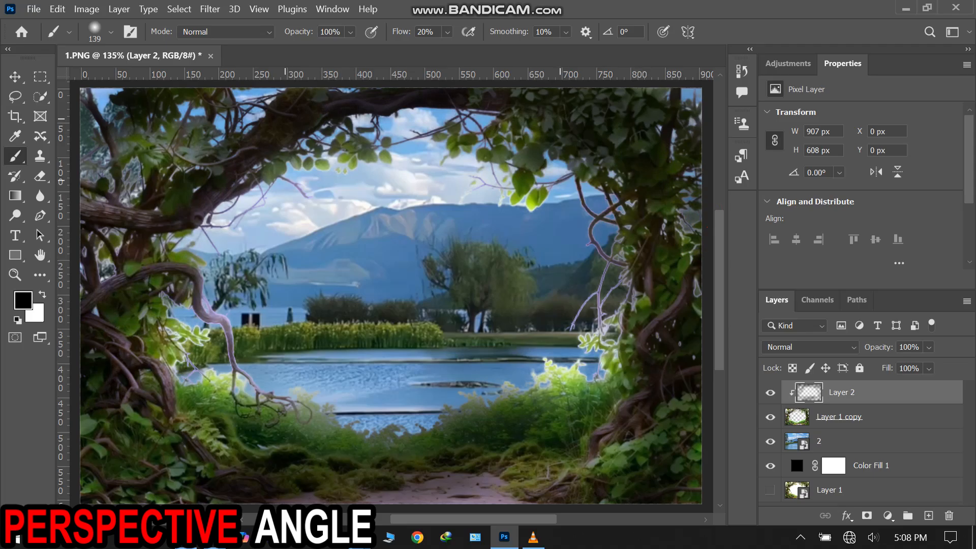
# Step: Paint more soft black shading on Layer 2 over the glowing foliage edges, side branches and the bushes along the lakeshore
pyautogui.moveTo(697, 218)
pyautogui.mouseDown()
pyautogui.moveTo(610, 289)
pyautogui.moveTo(575, 366)
pyautogui.moveTo(442, 458)
pyautogui.moveTo(168, 305)
pyautogui.moveTo(213, 153)
pyautogui.moveTo(472, 107)
pyautogui.moveTo(107, 204)
pyautogui.moveTo(203, 254)
pyautogui.mouseUp()
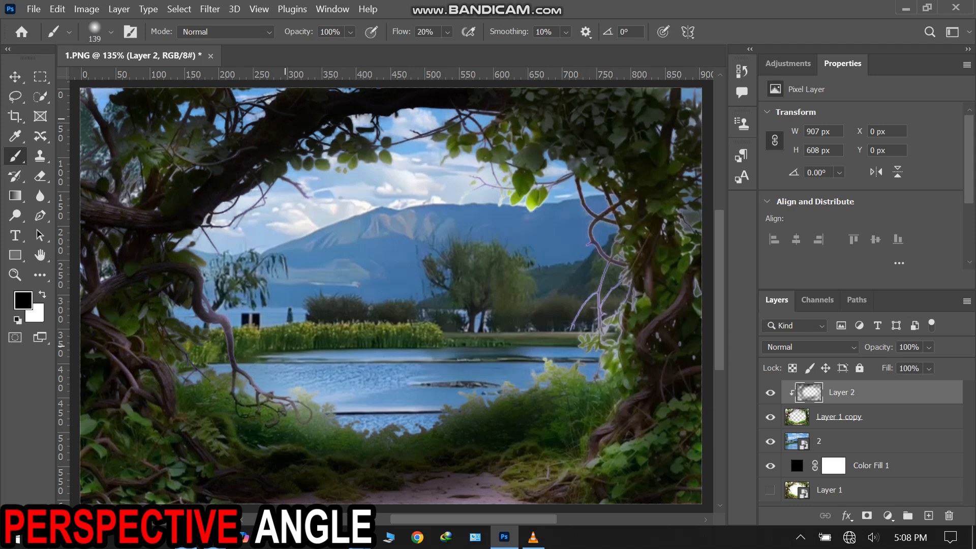
pyautogui.moveTo(510, 383)
pyautogui.mouseDown()
pyautogui.moveTo(493, 399)
pyautogui.moveTo(551, 379)
pyautogui.moveTo(641, 284)
pyautogui.moveTo(600, 213)
pyautogui.moveTo(498, 163)
pyautogui.moveTo(386, 144)
pyautogui.moveTo(213, 223)
pyautogui.moveTo(356, 432)
pyautogui.moveTo(180, 335)
pyautogui.mouseUp()
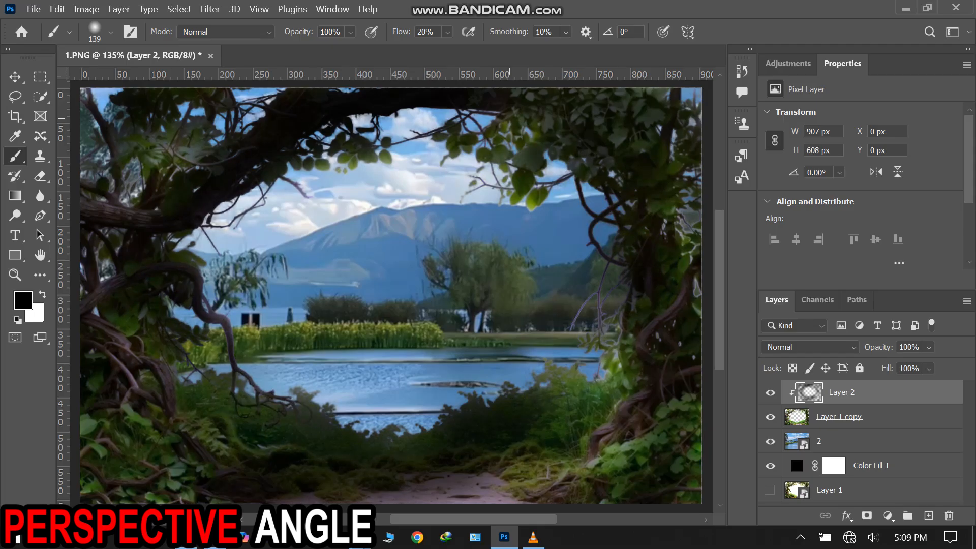
# Step: Lower Layer 2's opacity to 73% and toggle its visibility to compare the shading
pyautogui.click(929, 347)
pyautogui.moveTo(955, 364); pyautogui.dragTo(936, 364)
pyautogui.click(937, 368)
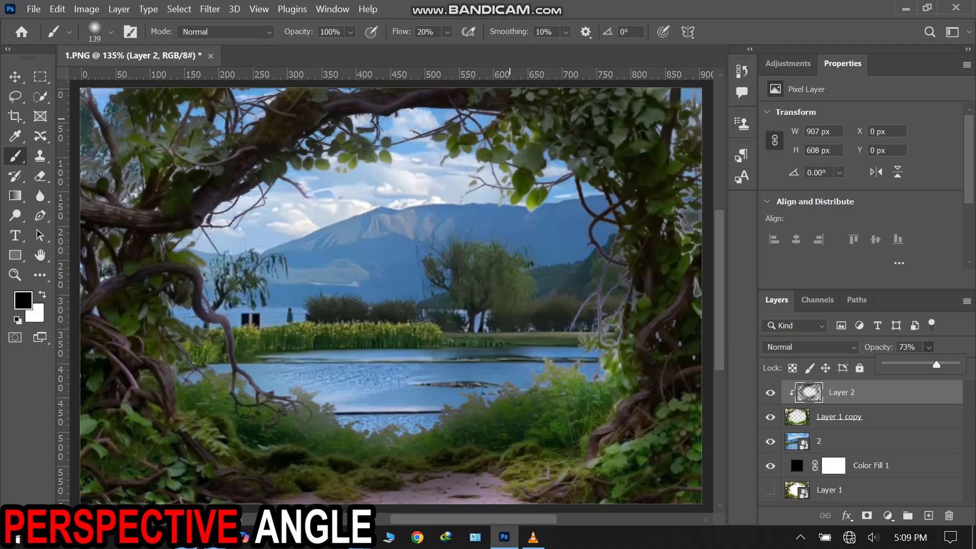
pyautogui.click(770, 393)
pyautogui.click(770, 393)
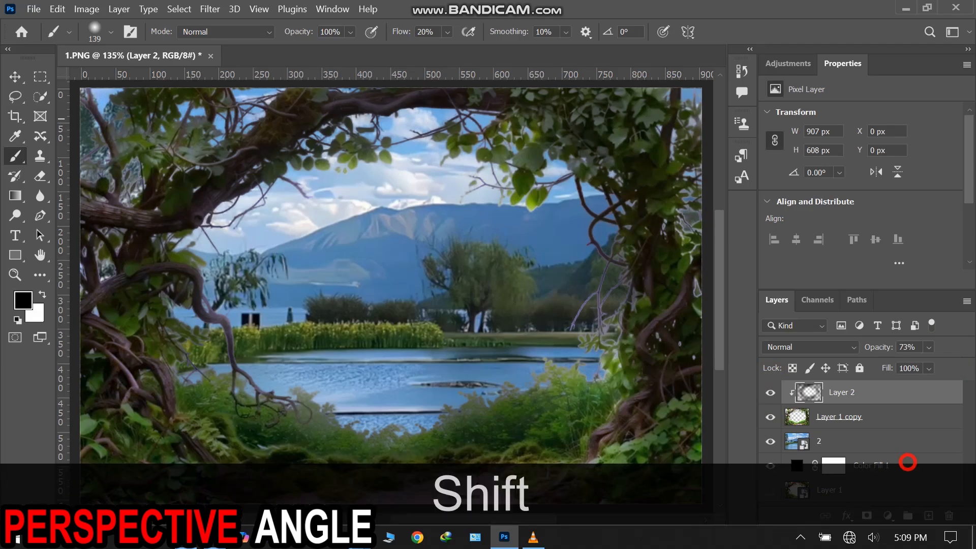
# Step: Group the layers from Layer 2 down to Color Fill 1 and make the original Layer 1 visible
pyautogui.keyDown('shift'); pyautogui.click(905, 464); pyautogui.keyUp('shift')
pyautogui.click(907, 516)
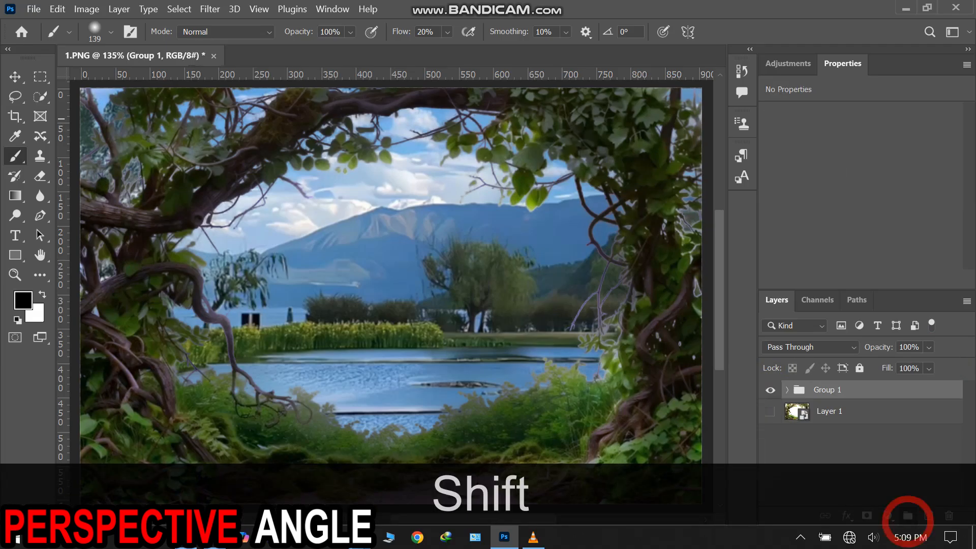
pyautogui.click(770, 412)
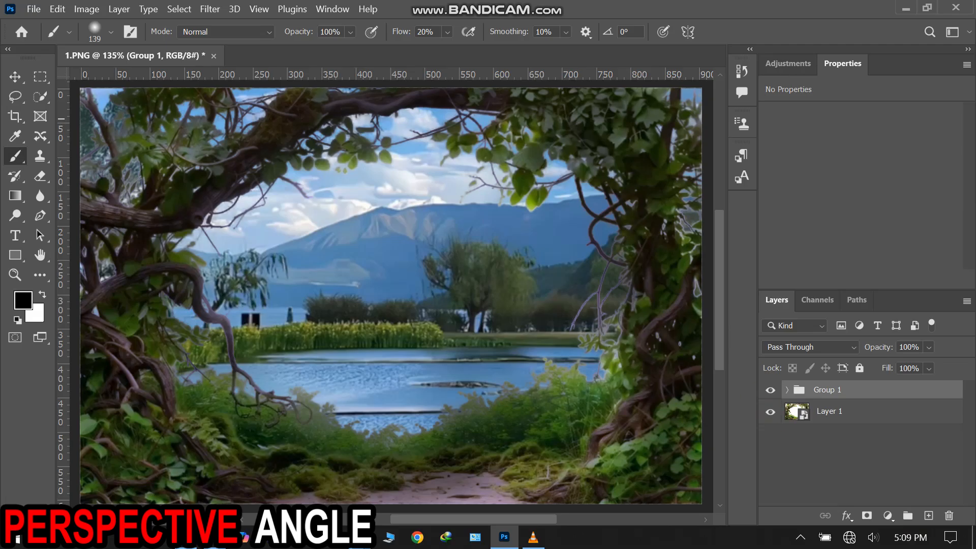
# Step: Toggle the visibility of Group 1 repeatedly to compare the finished composite with the original forest image
pyautogui.click(771, 392)
pyautogui.click(771, 393)
pyautogui.click(770, 390)
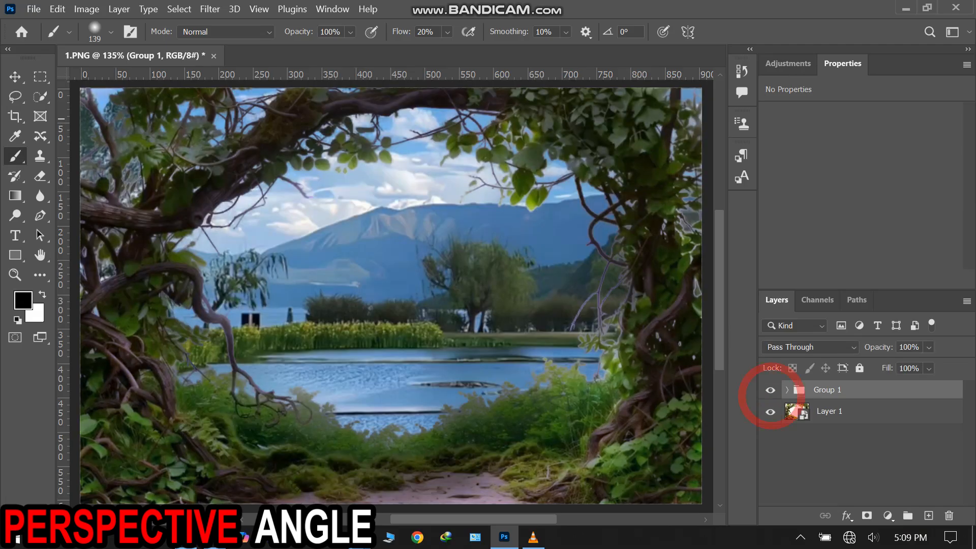
pyautogui.click(771, 390)
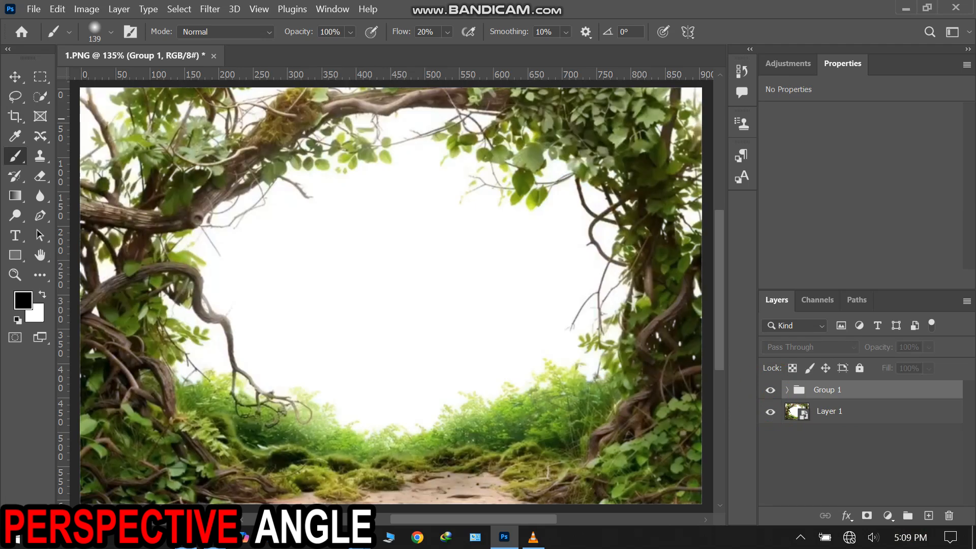
pyautogui.click(771, 390)
pyautogui.click(771, 391)
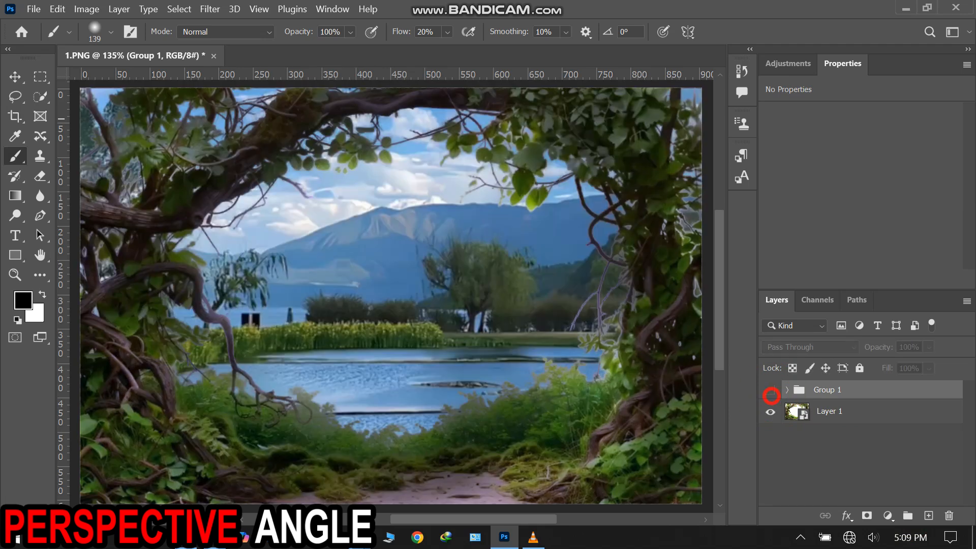
pyautogui.click(770, 391)
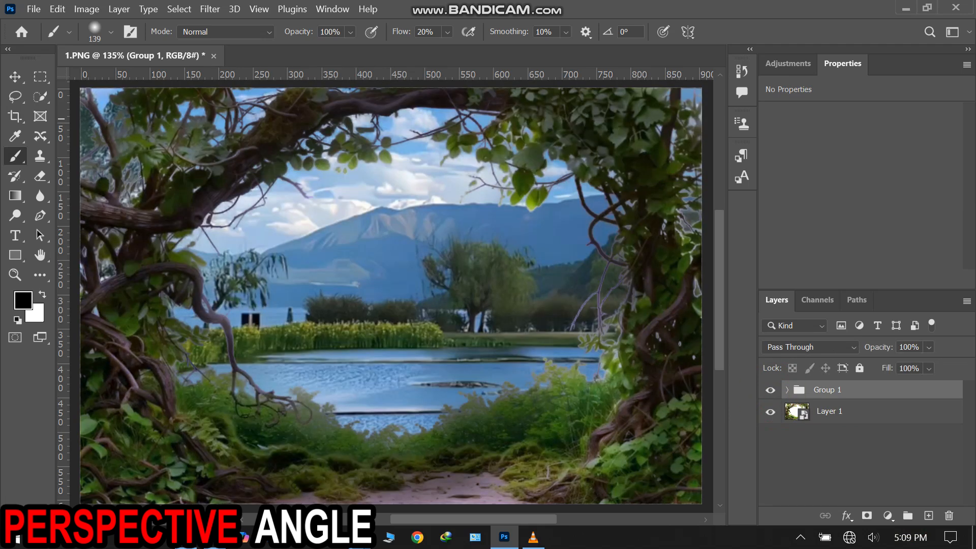